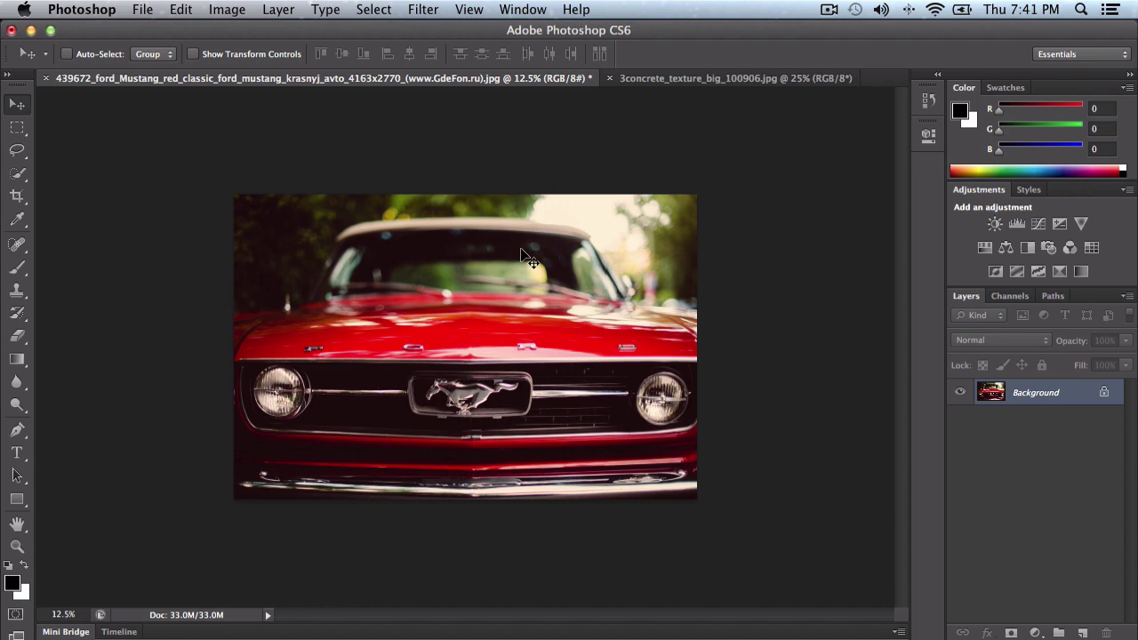
- Select all of the concrete texture image and copy it to the clipboard
left_click(655, 79)
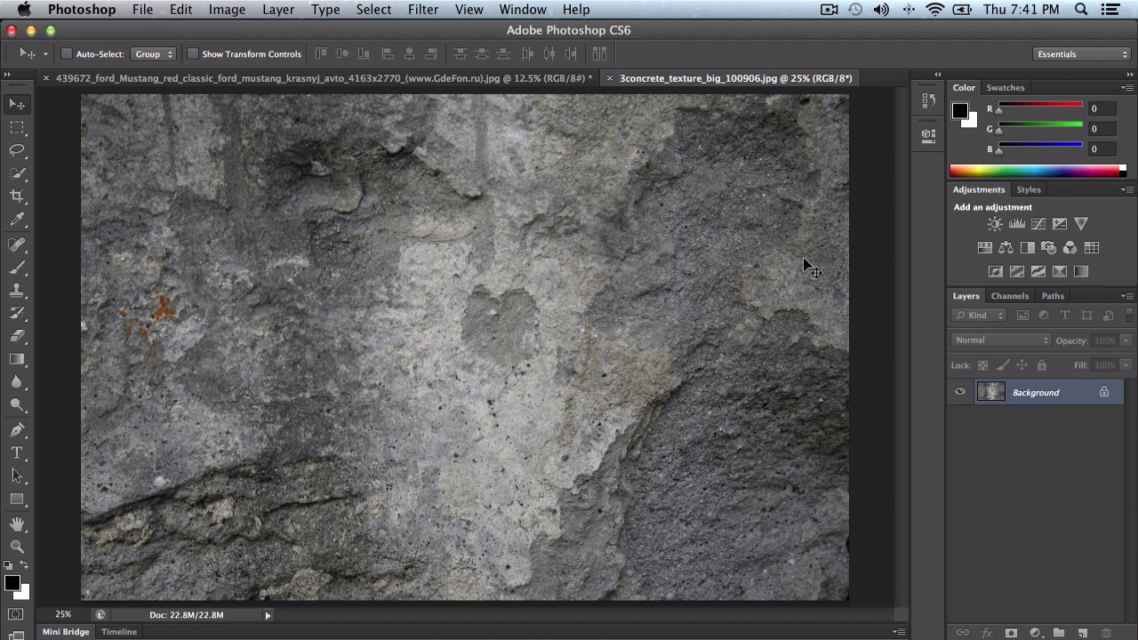
key("super+a")
key("super+c")
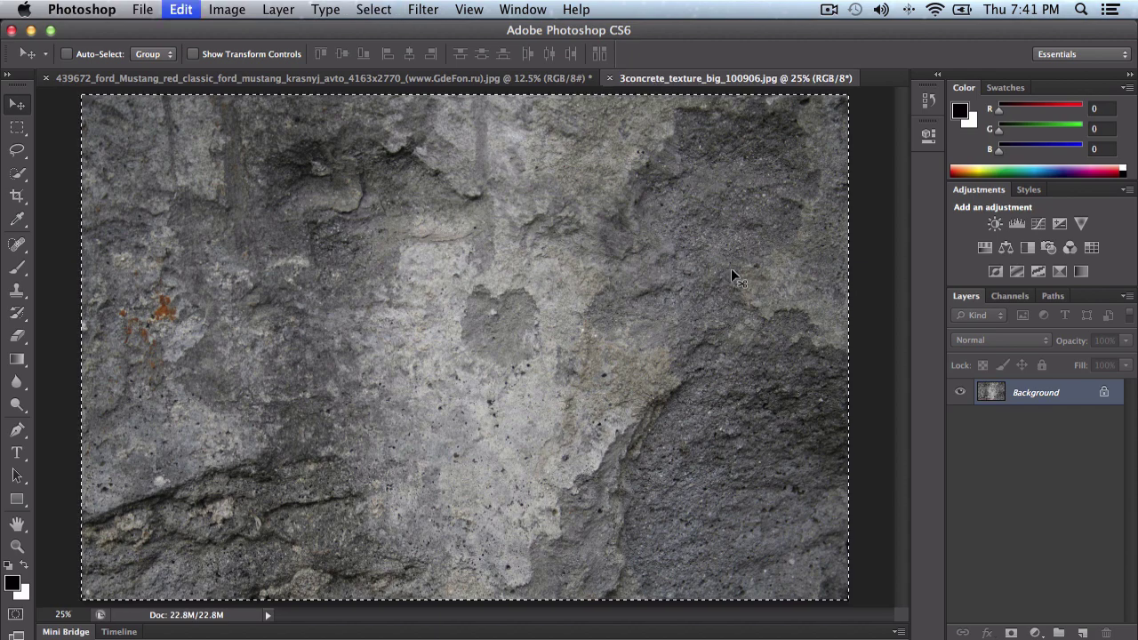
key("super+v")
key("super+z")
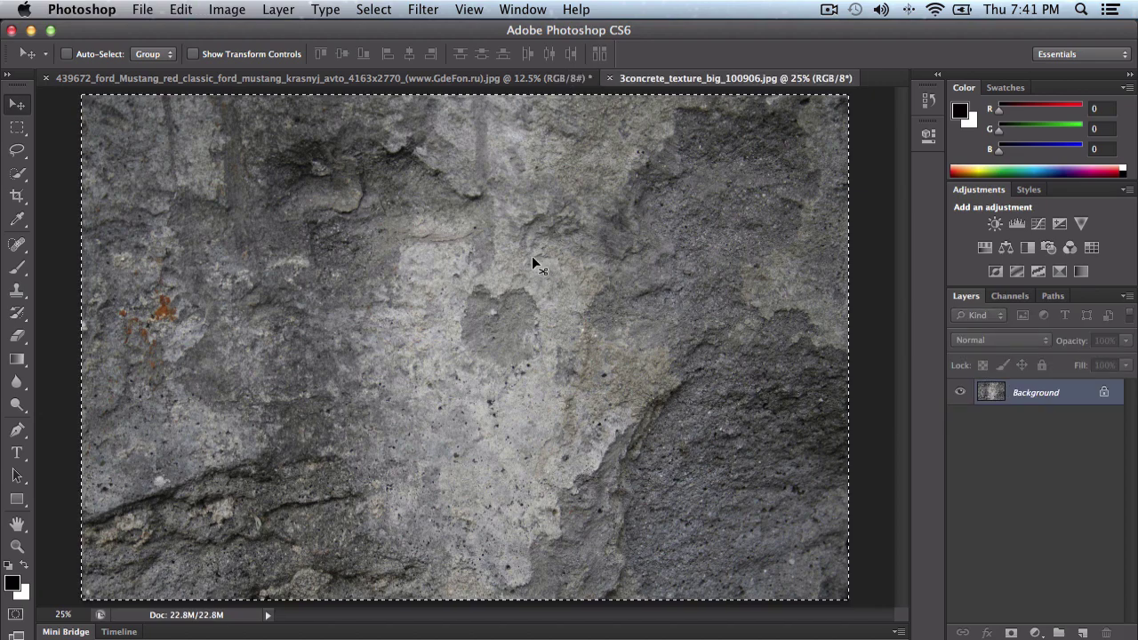
key("super+a")
key("super+c")
- Zoom in on the Mustang photo and paste the concrete texture in as Layer 1
left_click(412, 79)
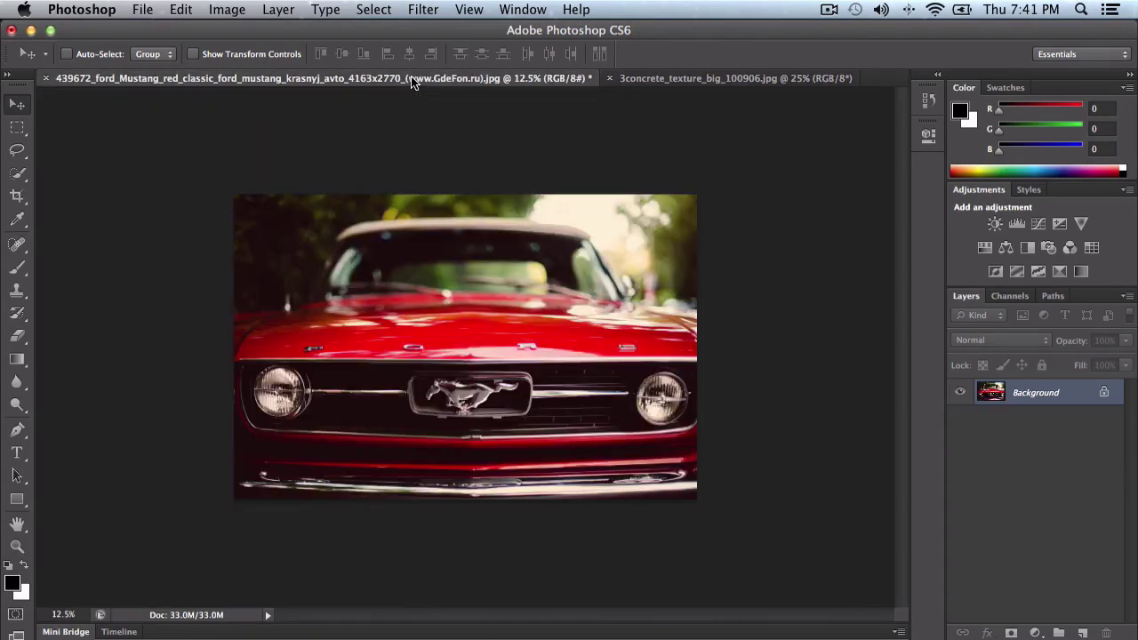
key("super+equal")
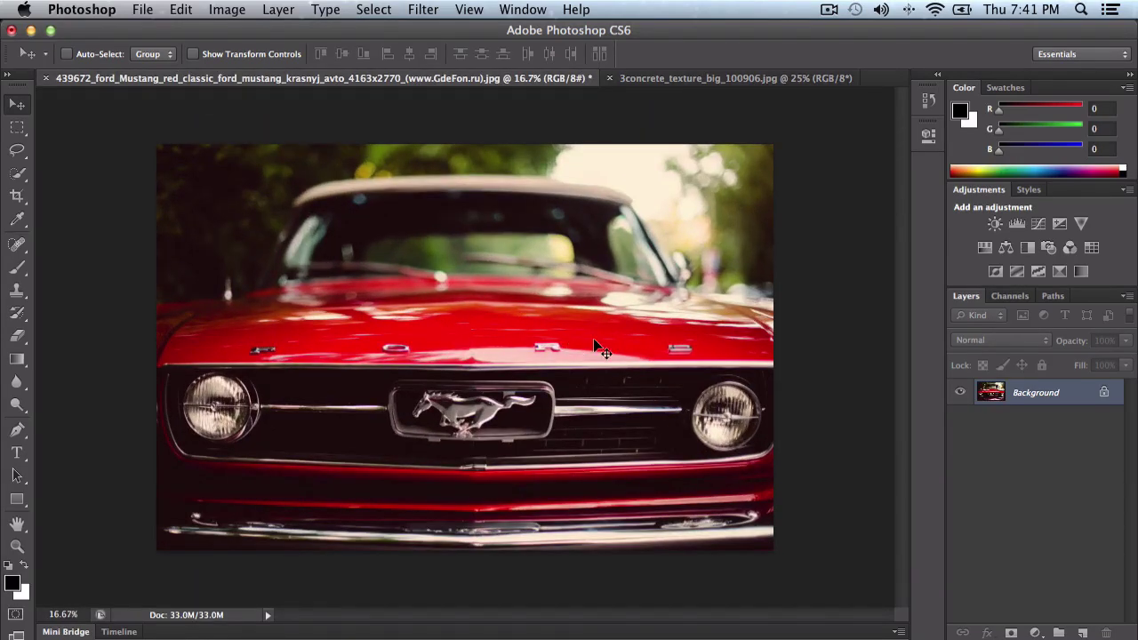
key("super+v")
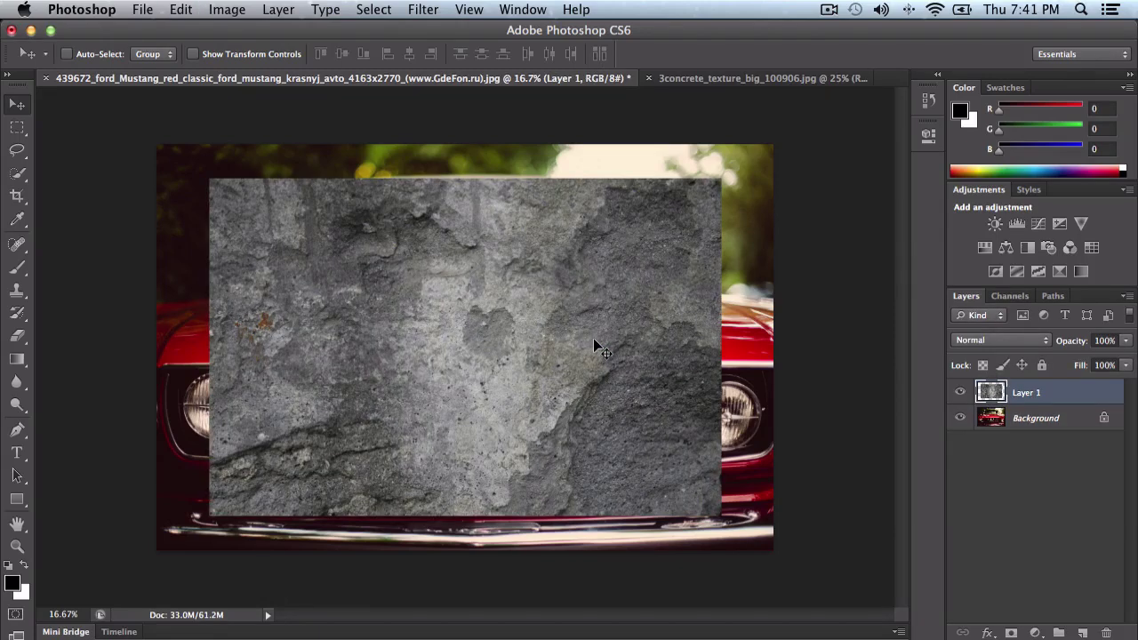
left_click(181, 10)
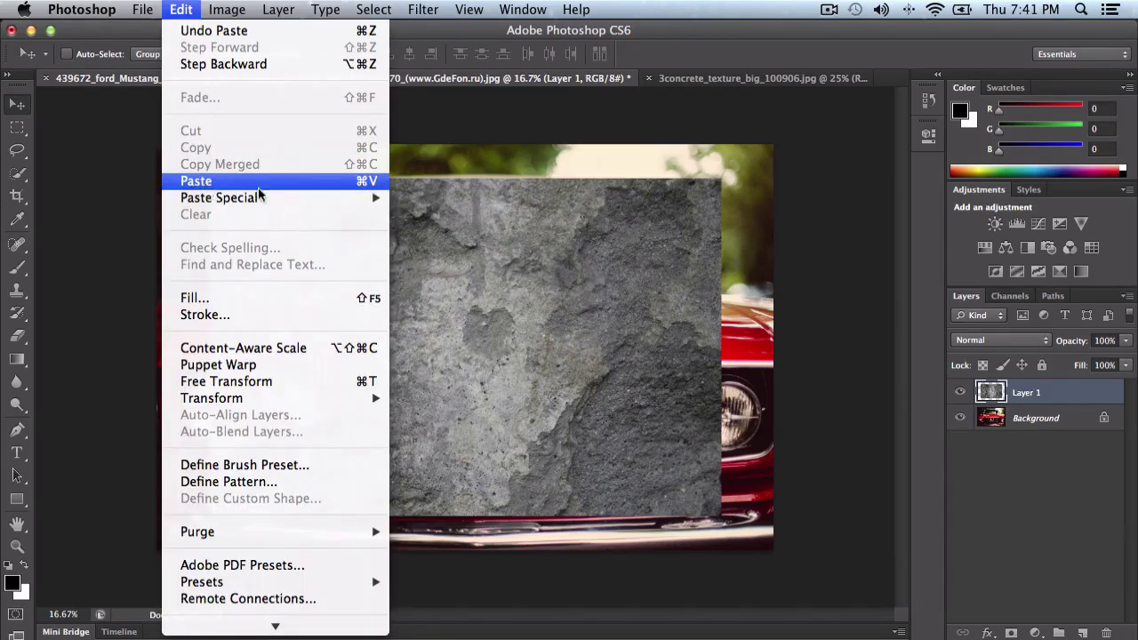
left_click(569, 231)
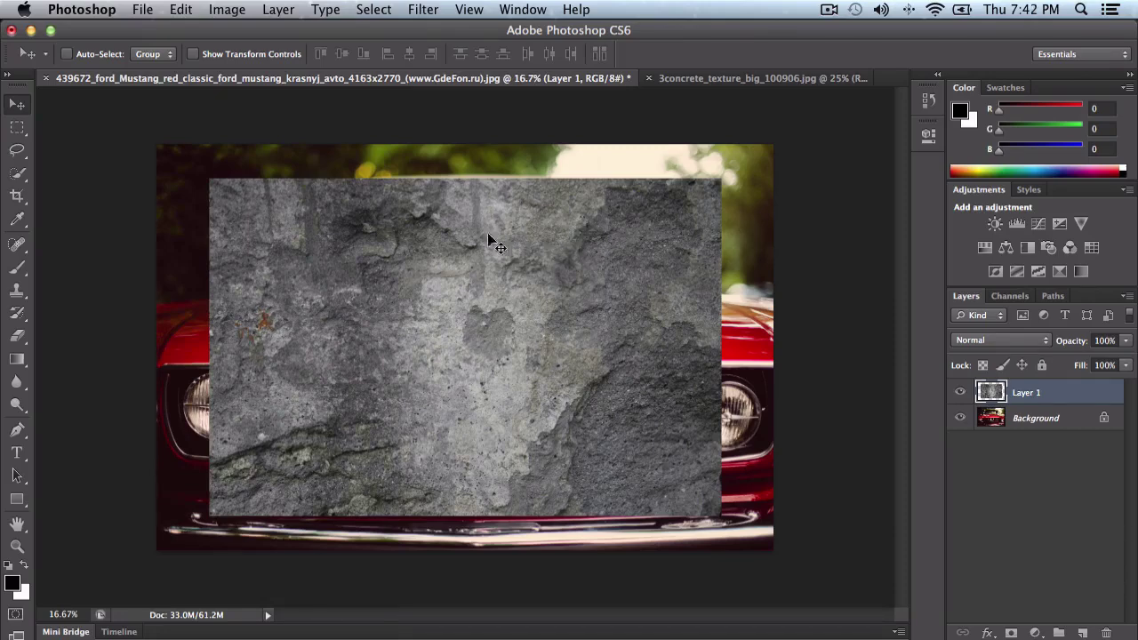
- Move and scale the texture layer to about 144% so it fills the whole Mustang canvas
left_click_drag(488, 236, 457, 225)
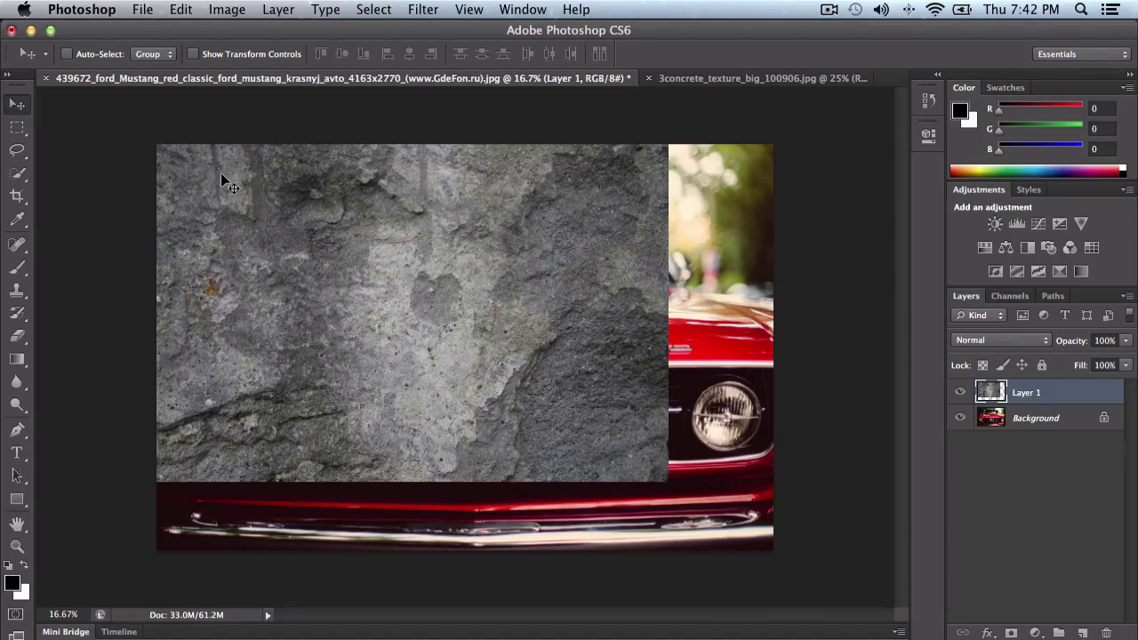
key("super+t")
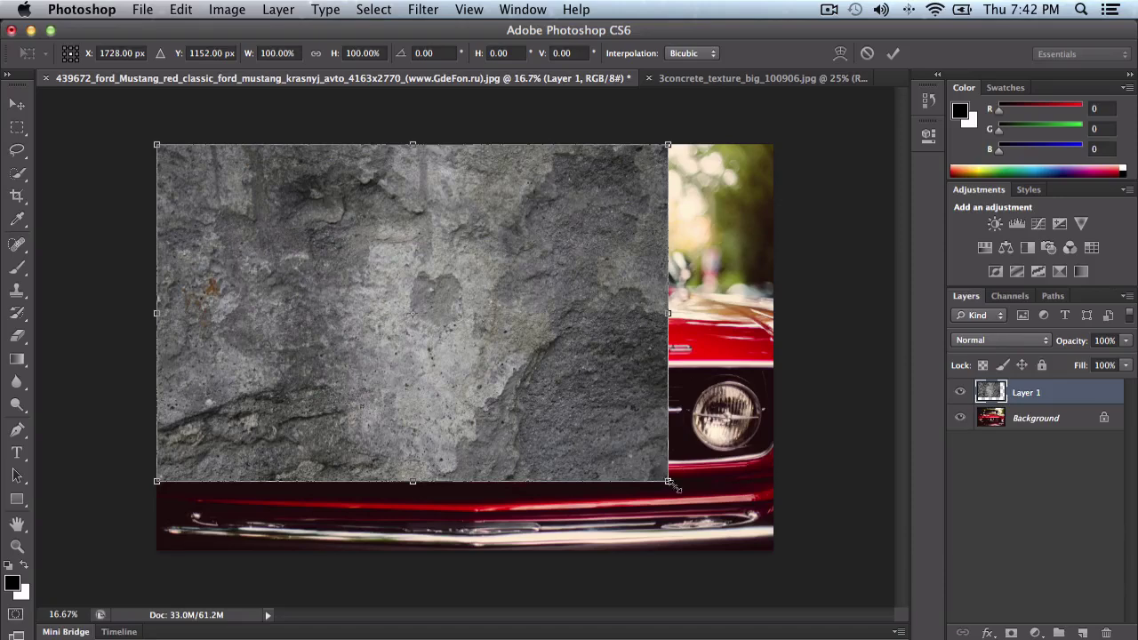
mouse_move(668, 481)
left_mouse_down()
mouse_move(657, 481)
mouse_move(740, 532)
mouse_move(683, 491)
left_mouse_up()
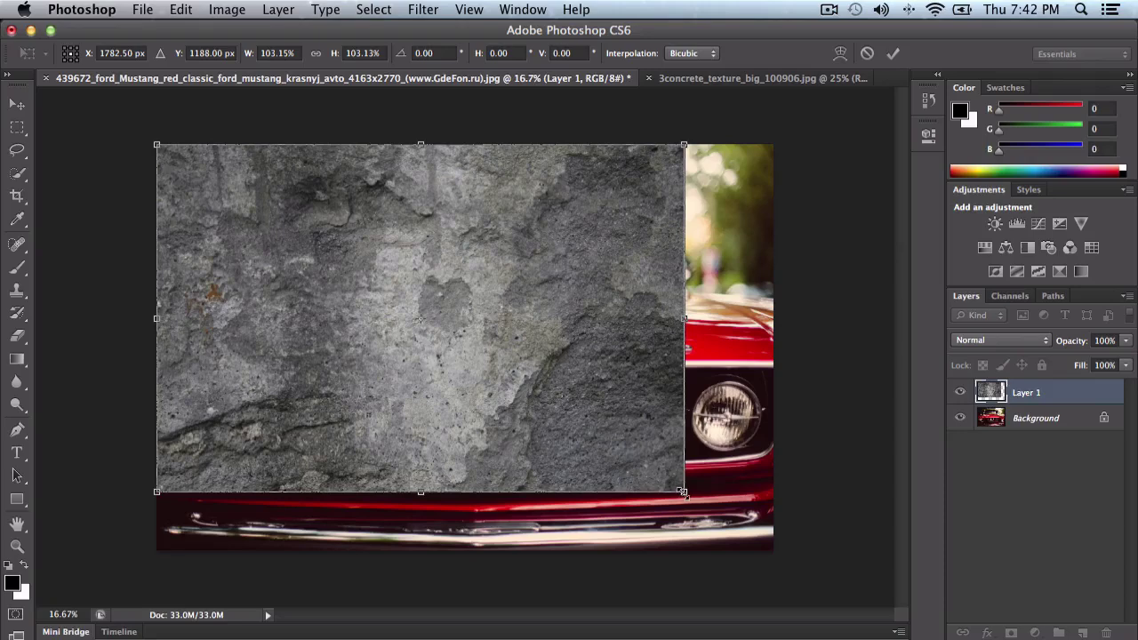
left_click_drag(683, 491, 641, 458)
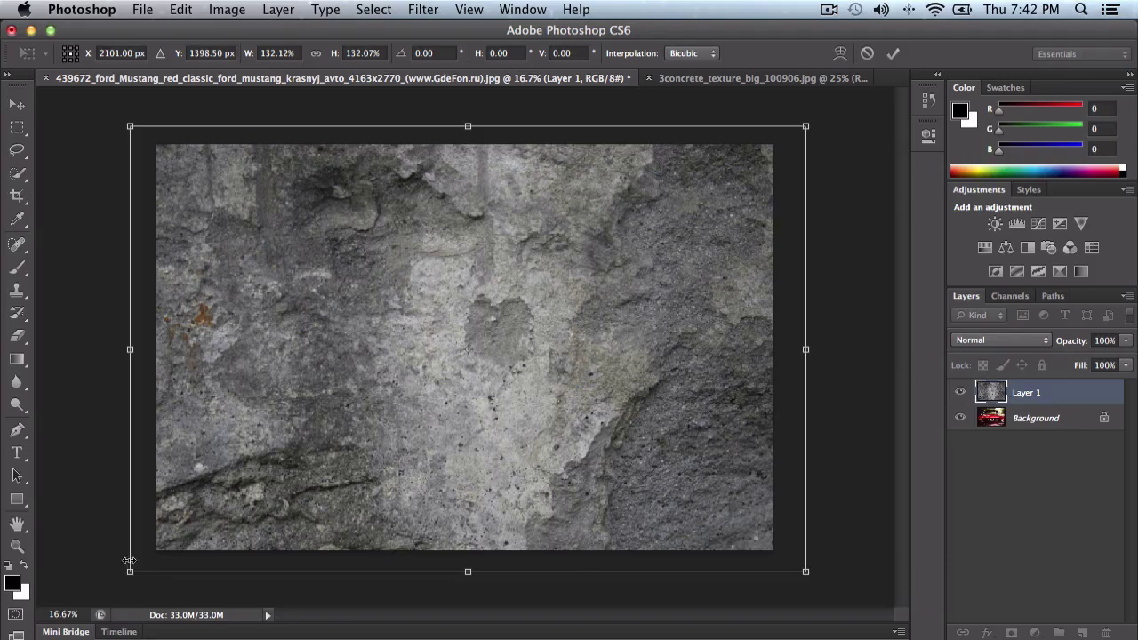
left_click_drag(130, 572, 66, 613)
left_click_drag(306, 425, 333, 408)
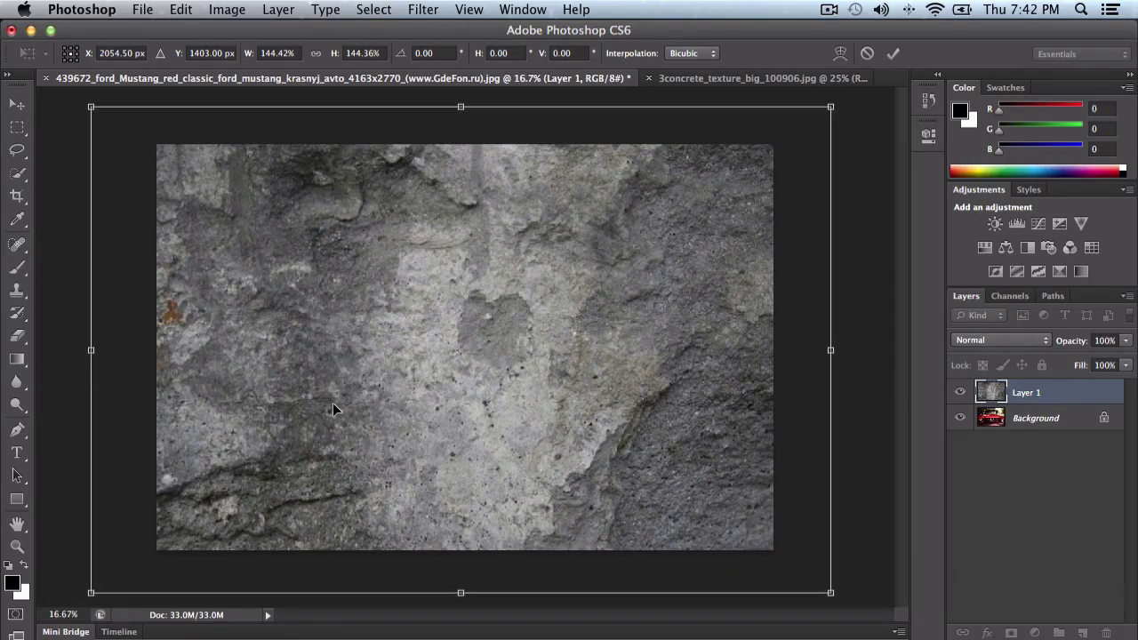
key("Return")
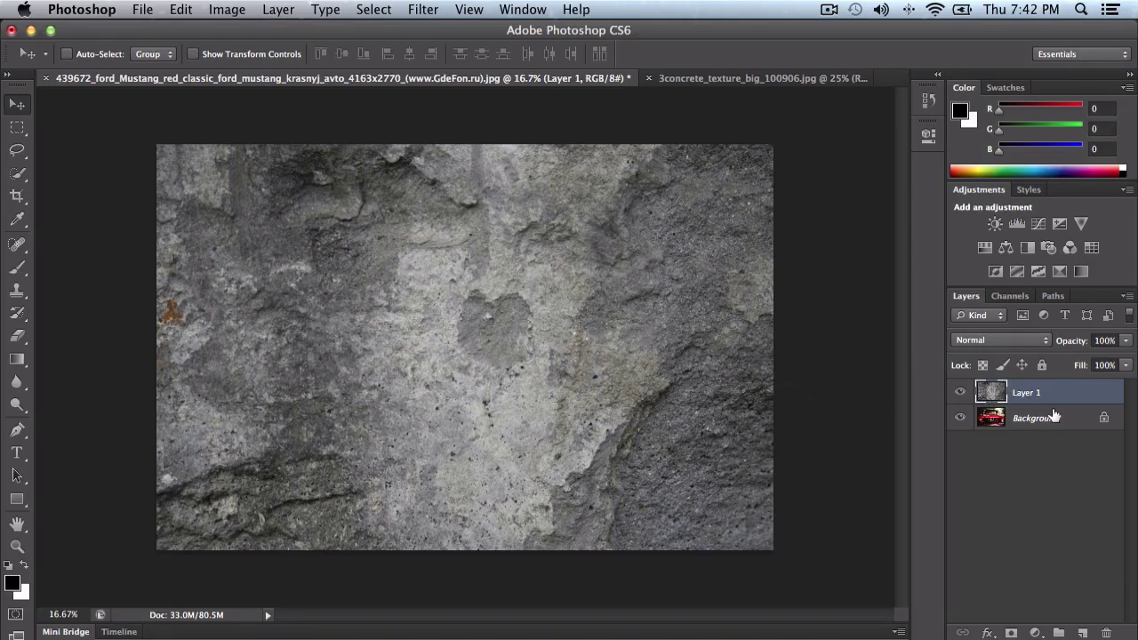
- Convert the Background into Layer 0, then undo it back to the locked Background
left_click(1072, 419)
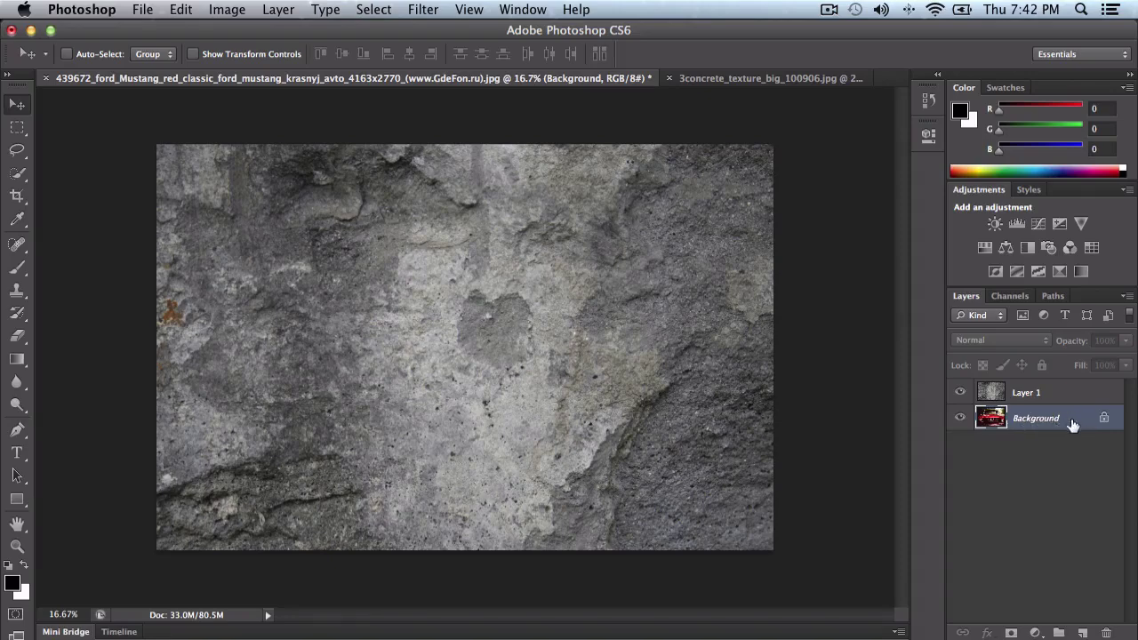
double_click(1073, 421)
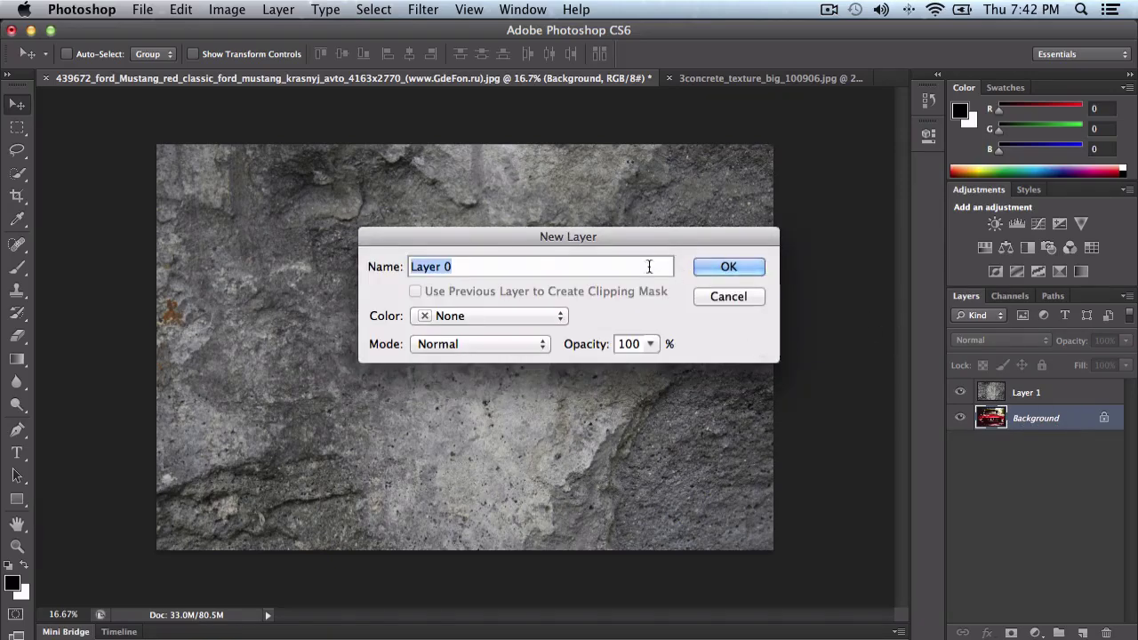
left_click(733, 267)
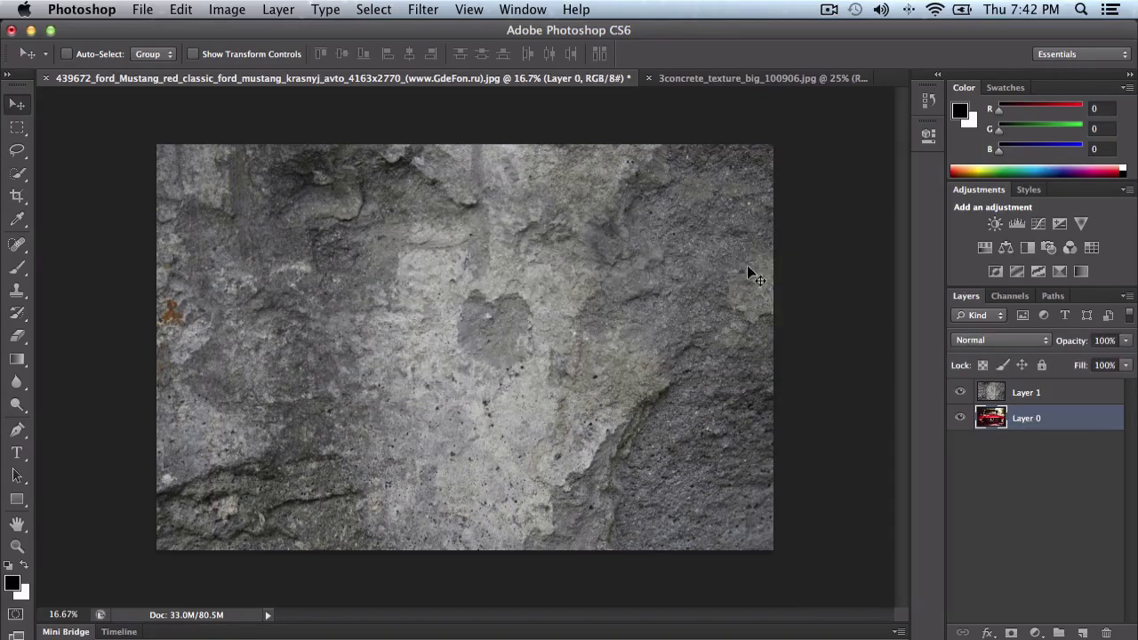
left_click(1061, 399)
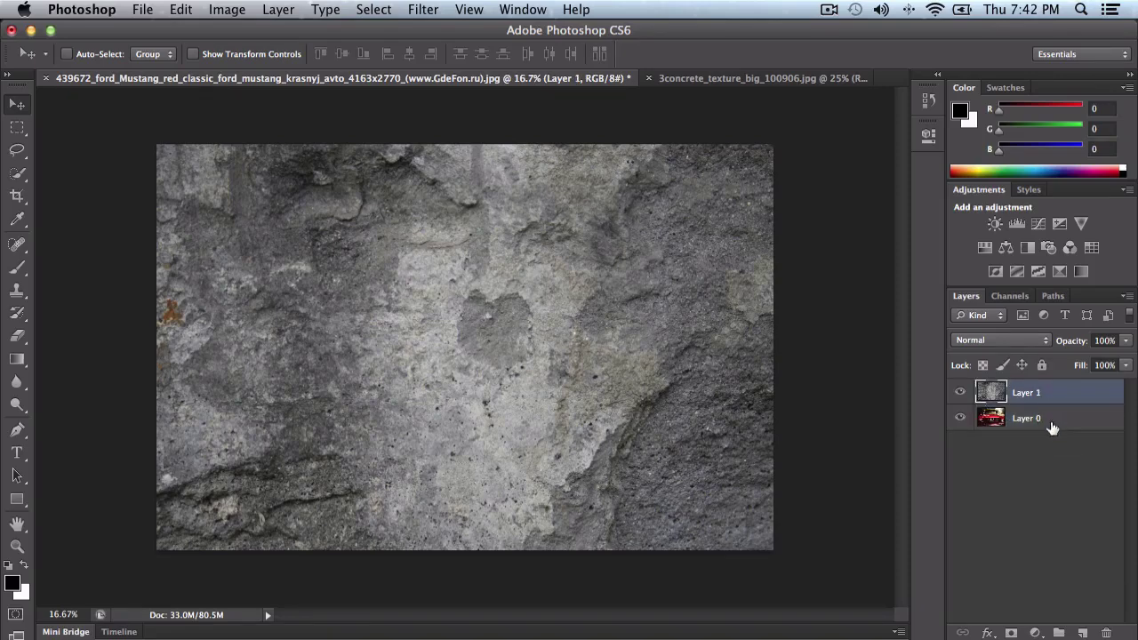
key("ctrl+z")
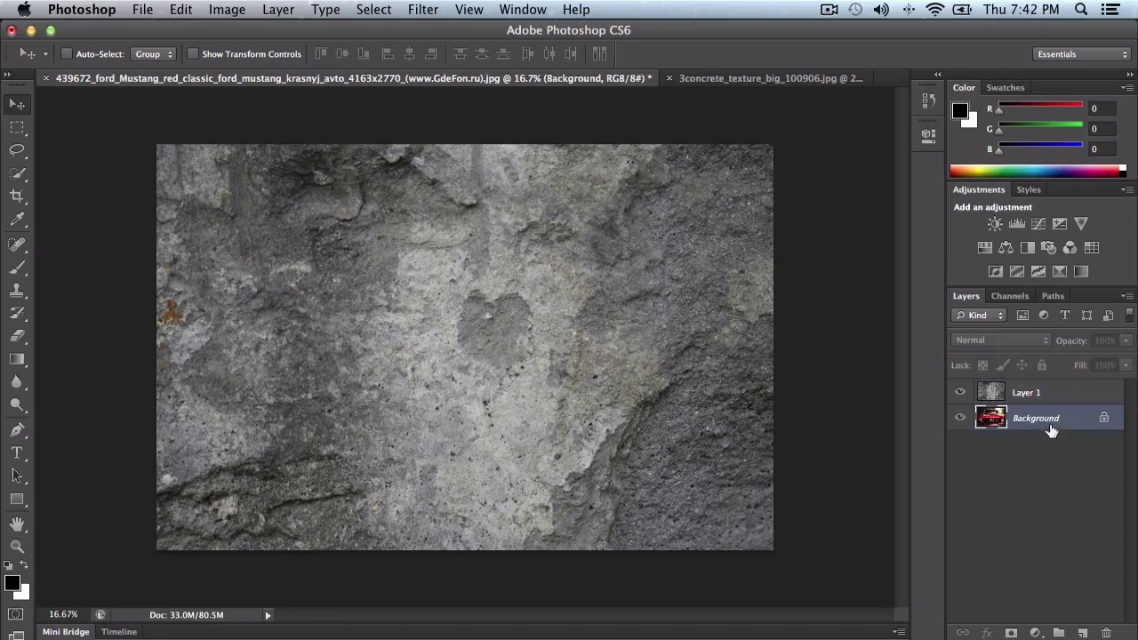
double_click(1103, 422)
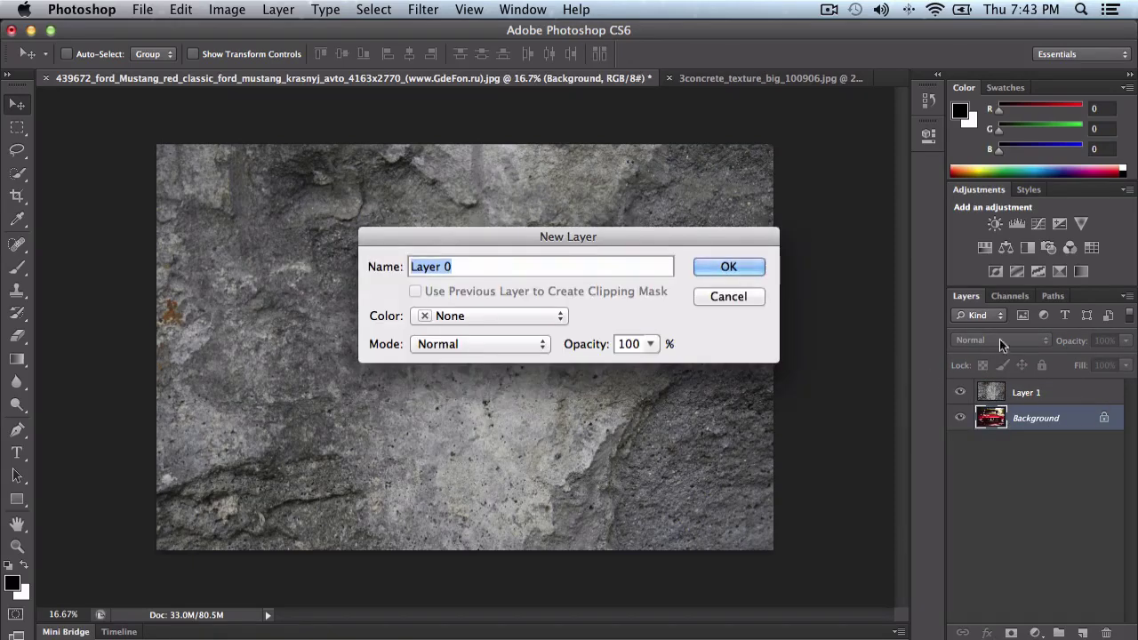
left_click(732, 298)
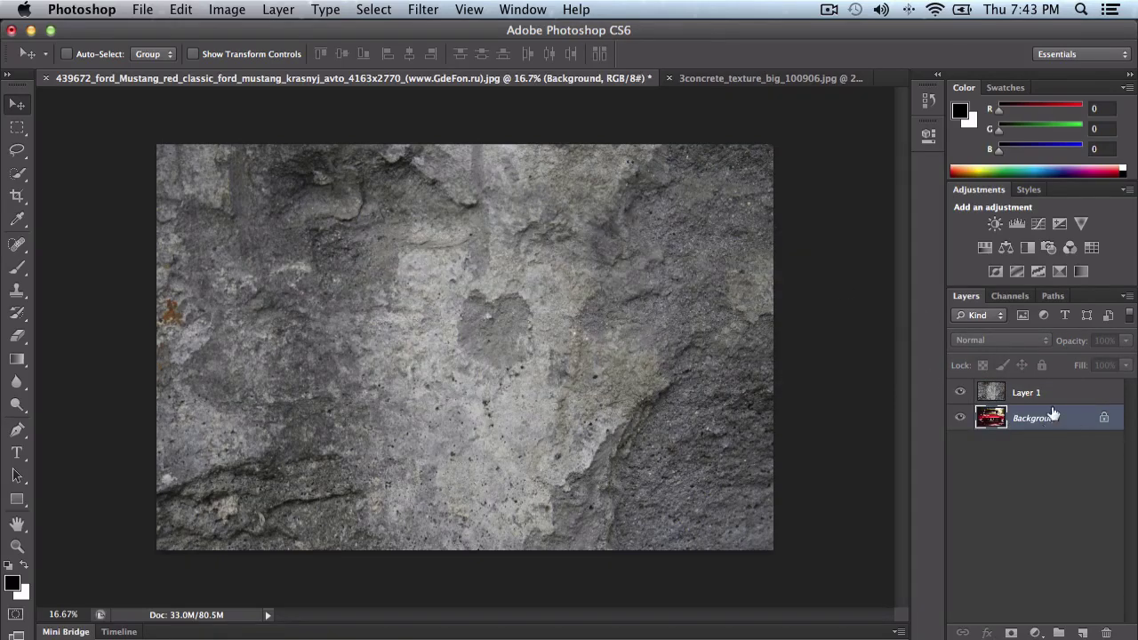
- Duplicate the Background into an unlocked Background copy and delete the original
left_click_drag(1073, 418, 1082, 632)
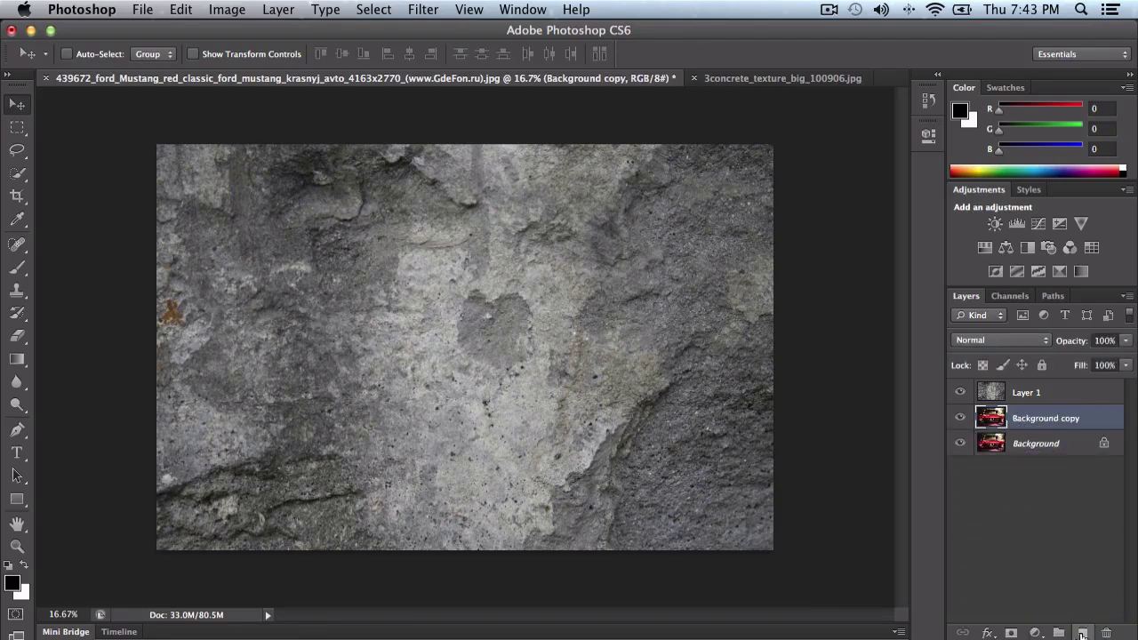
left_click(1037, 445)
key("Delete")
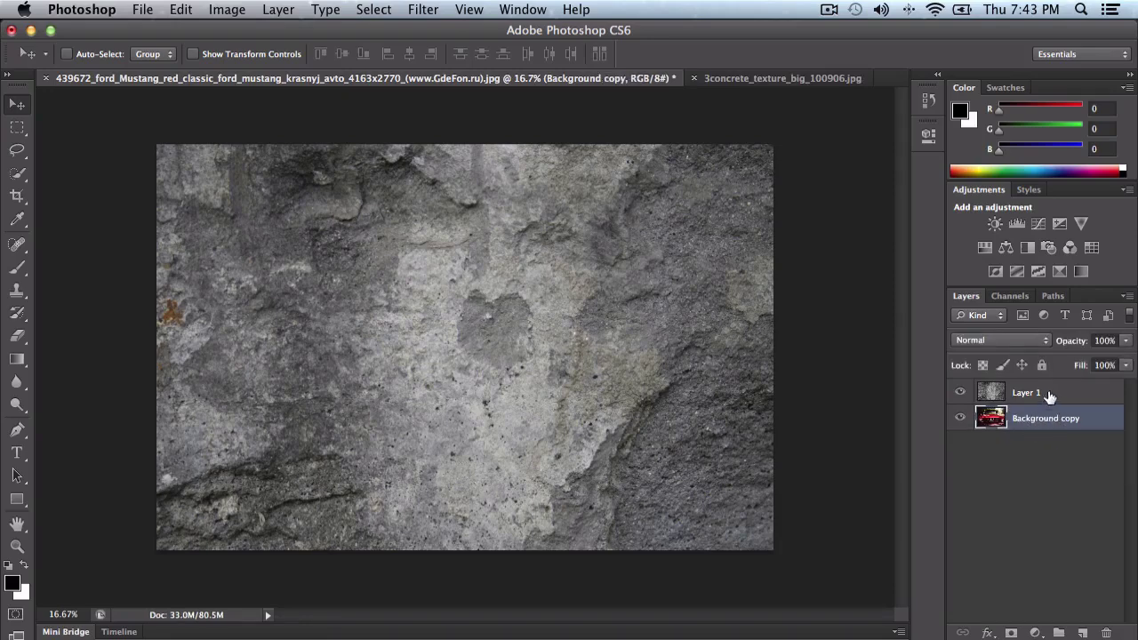
- Set Layer 1's blend mode to Soft Light, then switch it to Overlay
left_click(1061, 395)
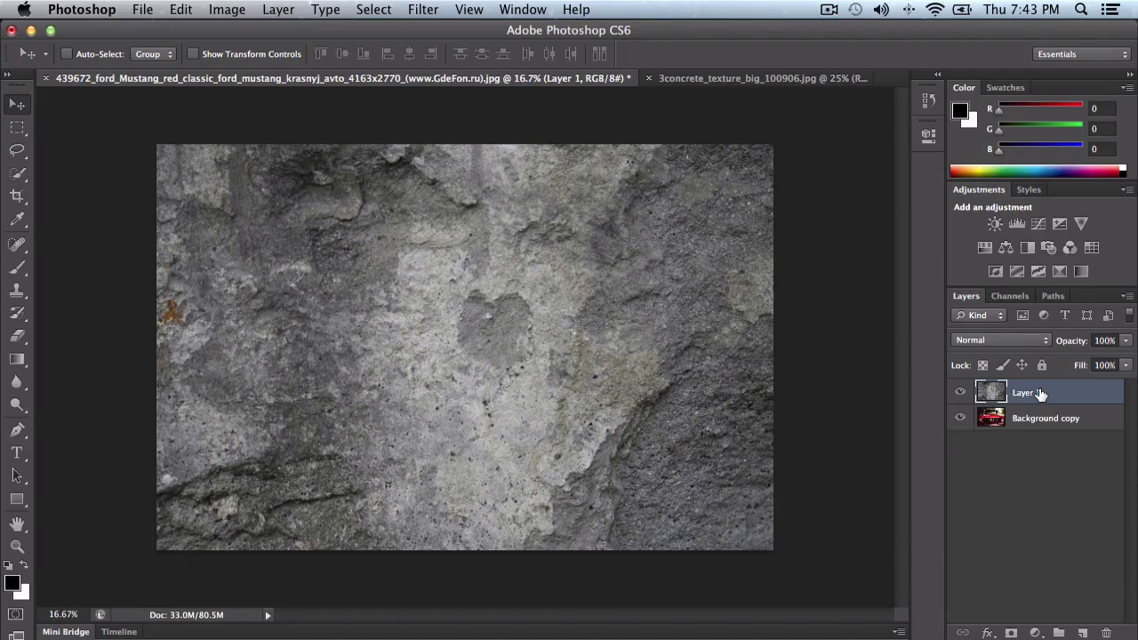
left_click(967, 339)
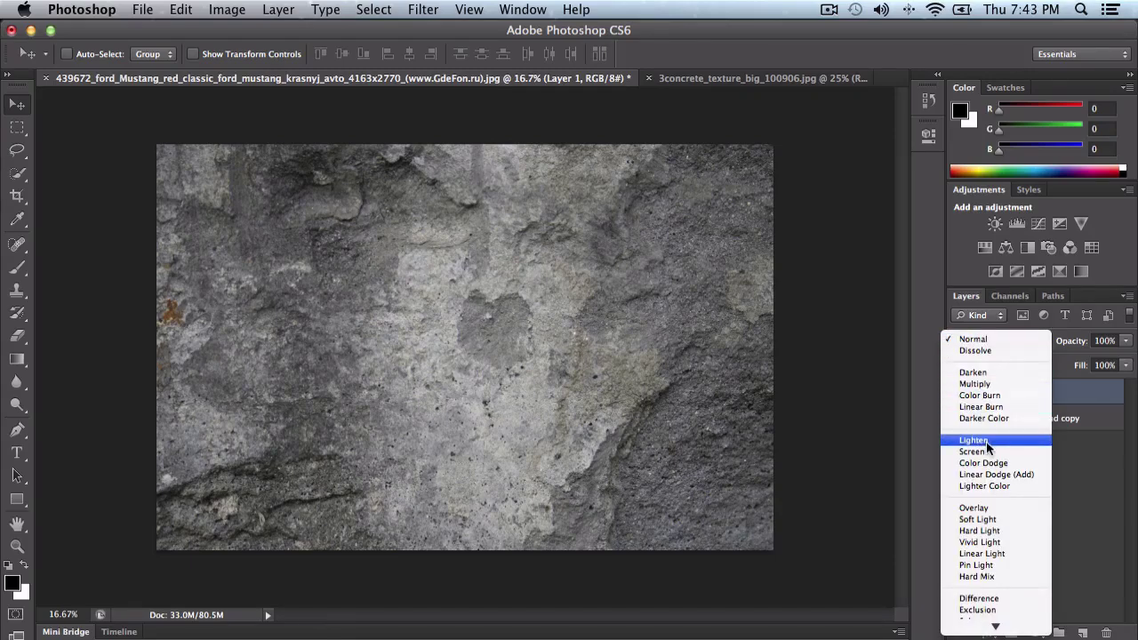
left_click(981, 519)
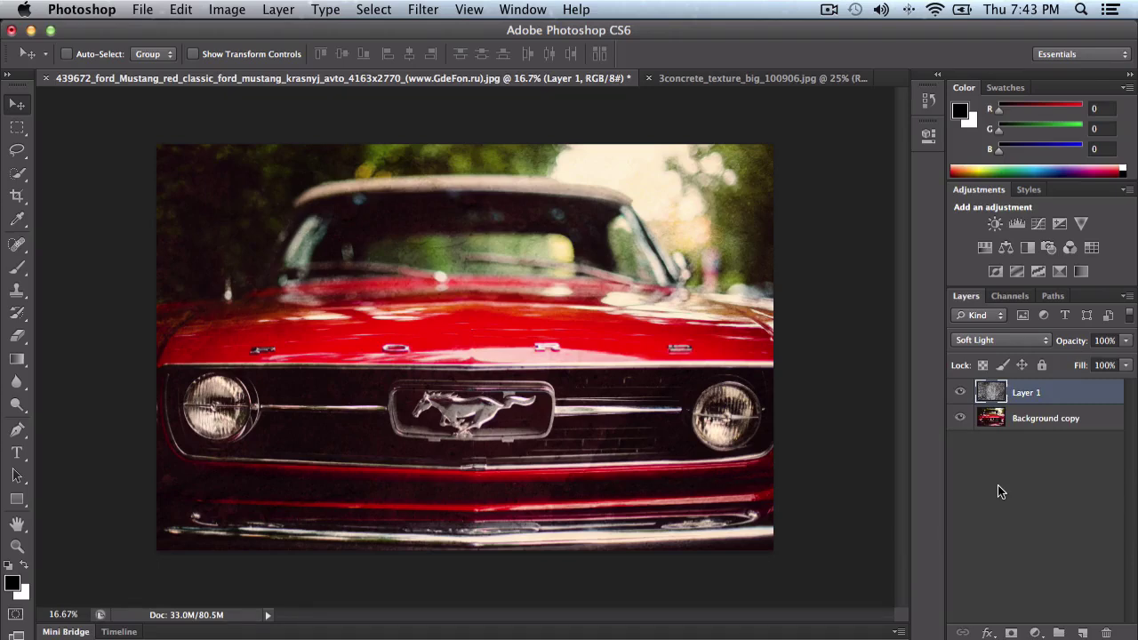
left_click(1001, 339)
left_click(1002, 329)
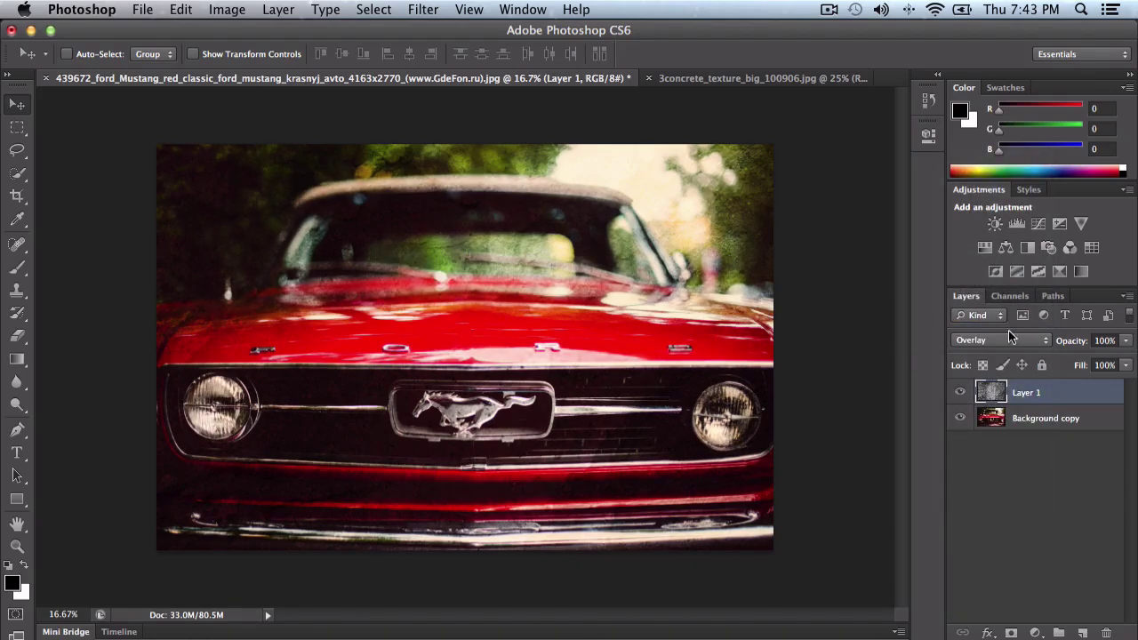
left_click(1029, 342)
left_click(1111, 433)
- Try Hard Light and Soft Light on the texture, then settle on Overlay
left_click(982, 345)
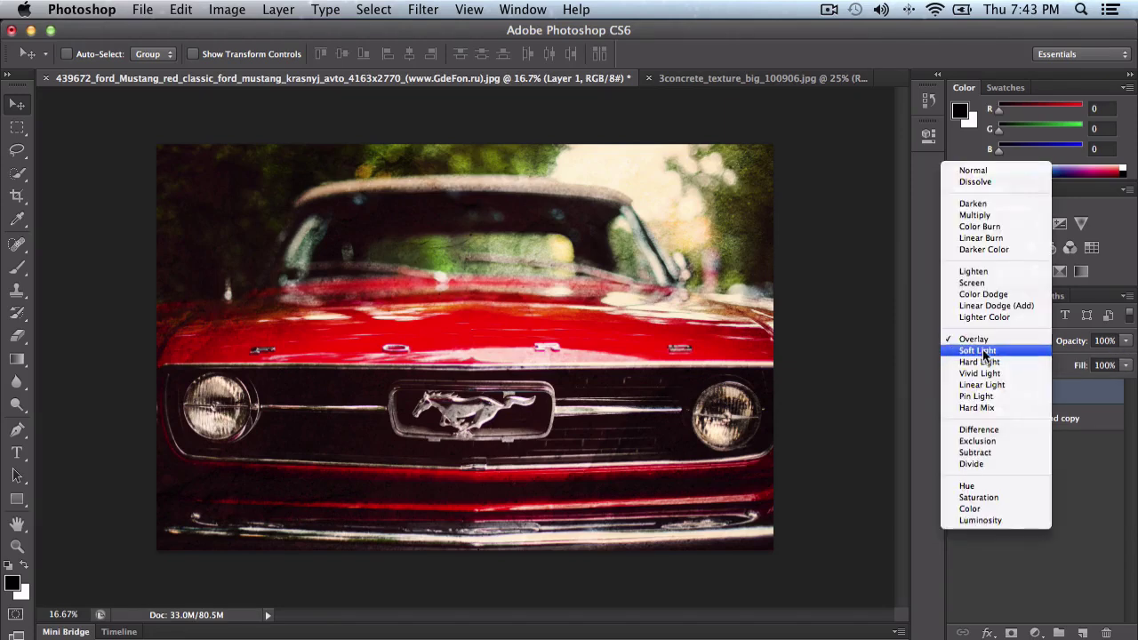
left_click(983, 362)
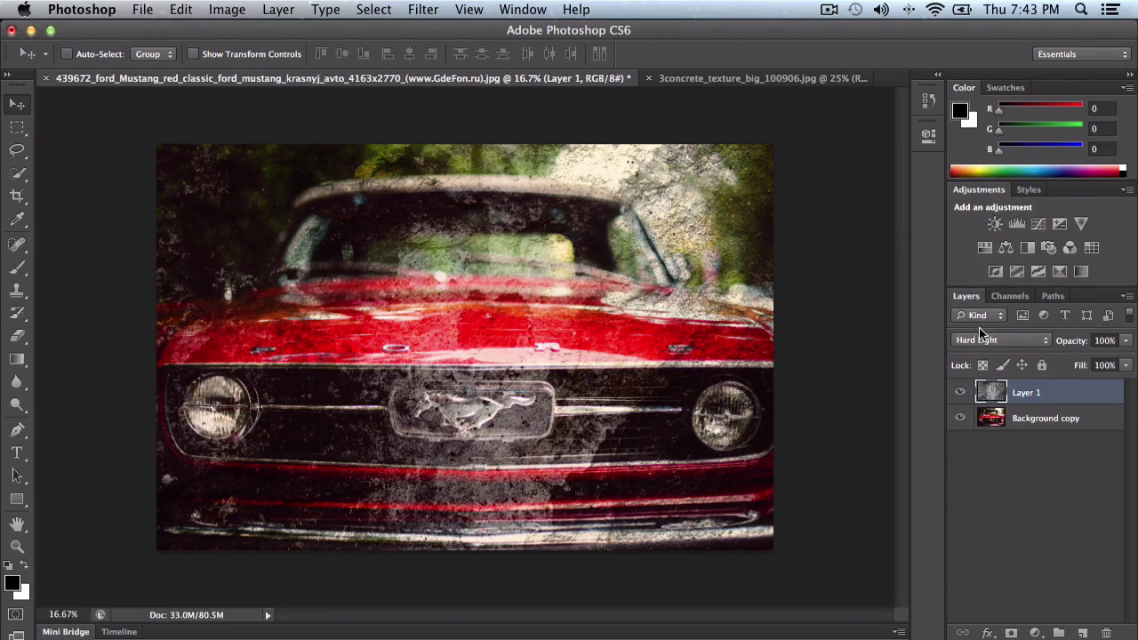
left_click(985, 345)
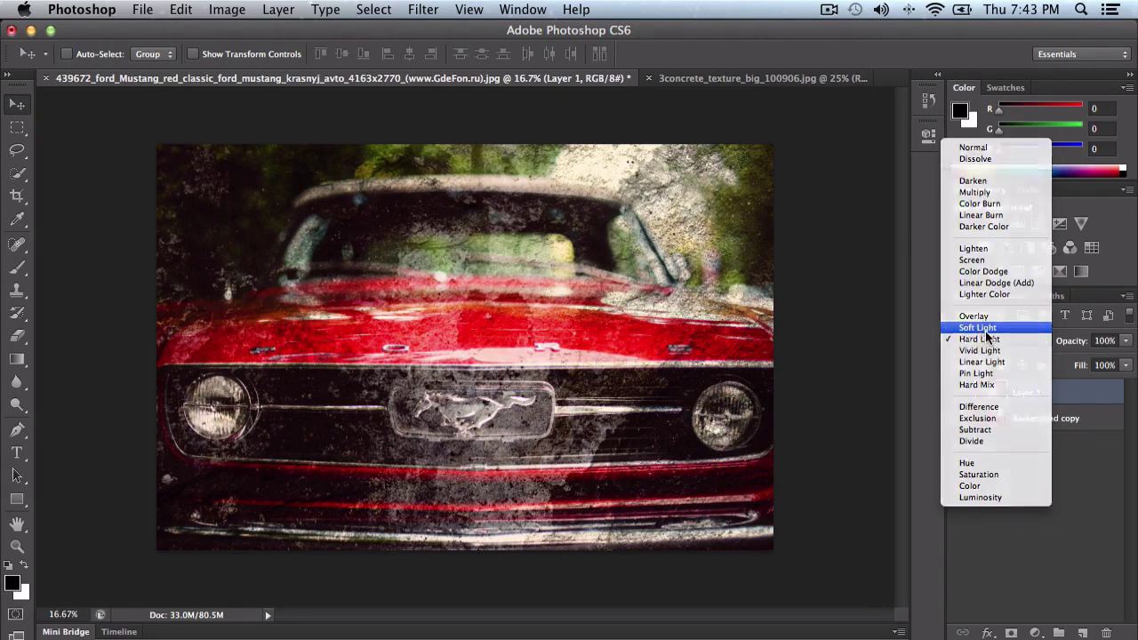
left_click(983, 328)
left_click(984, 339)
left_click(982, 328)
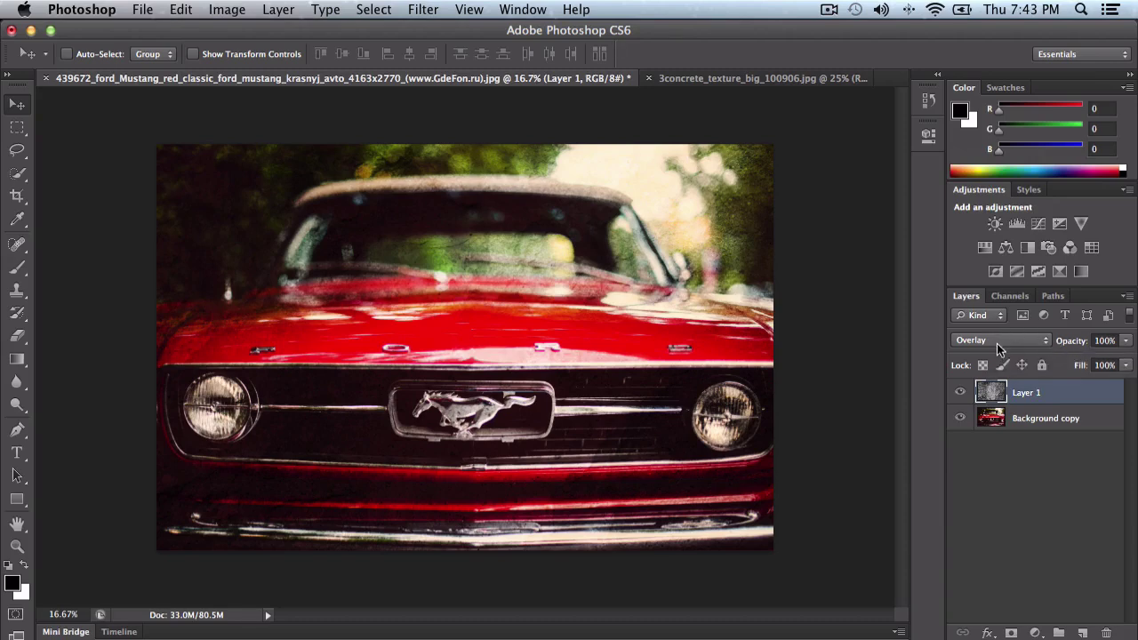
- Lower Layer 1's opacity to 78% using the Opacity slider
mouse_move(1078, 344)
left_mouse_down()
mouse_move(1069, 342)
mouse_move(1078, 345)
left_mouse_up()
left_click(1126, 341)
mouse_move(1112, 357)
left_mouse_down()
mouse_move(1071, 358)
mouse_move(1122, 361)
mouse_move(1109, 365)
left_mouse_up()
left_click(1097, 449)
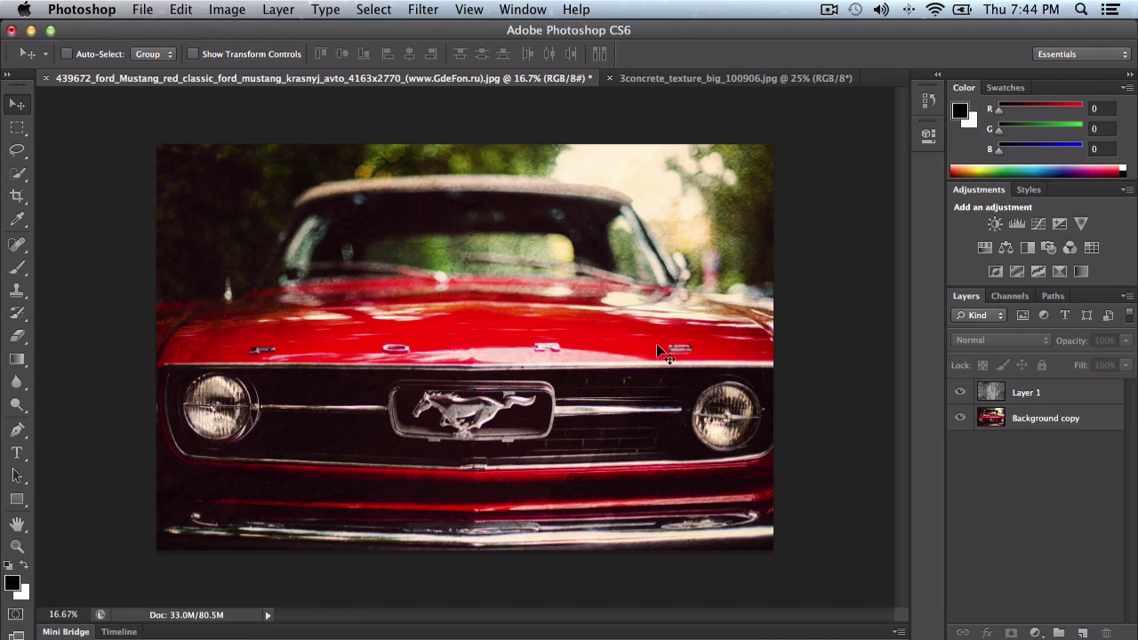
key("super+equal")
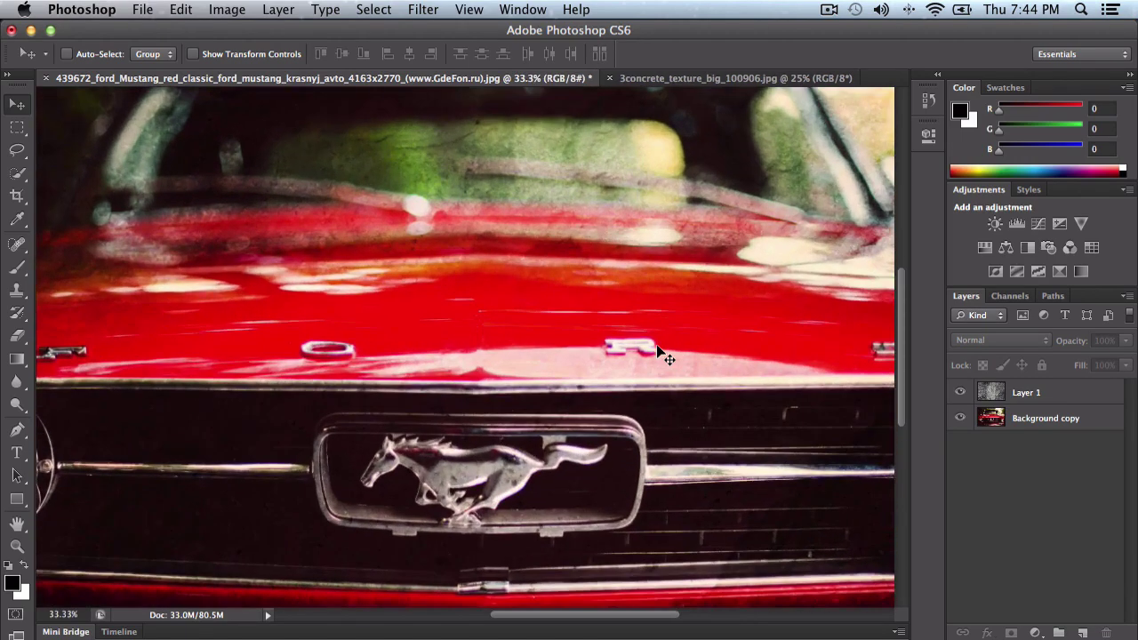
key("super+minus")
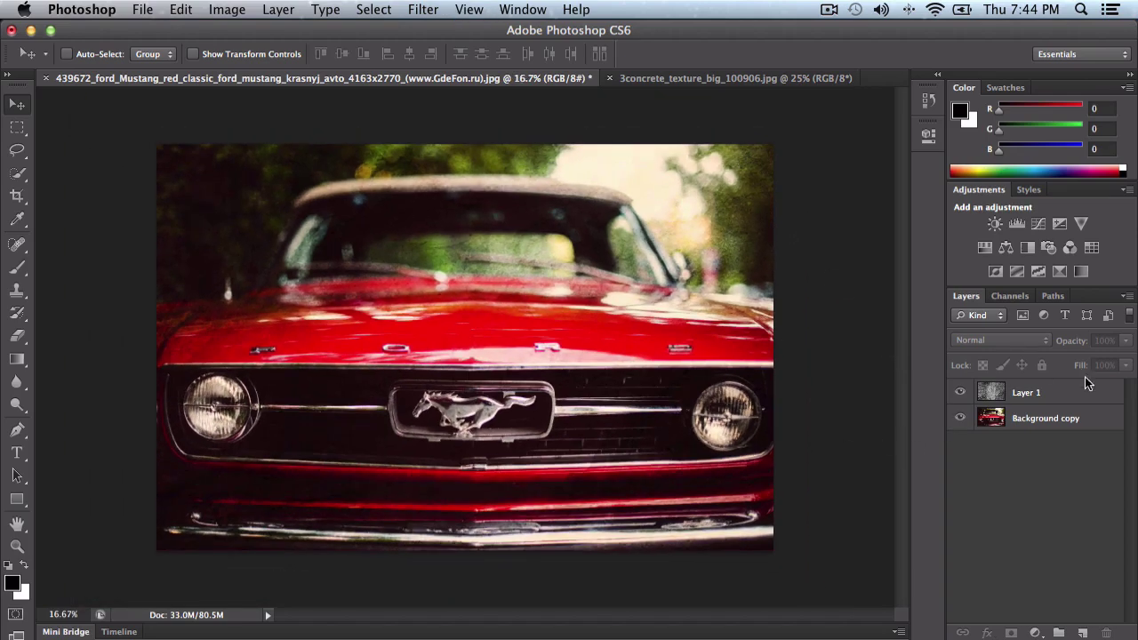
left_click(960, 393)
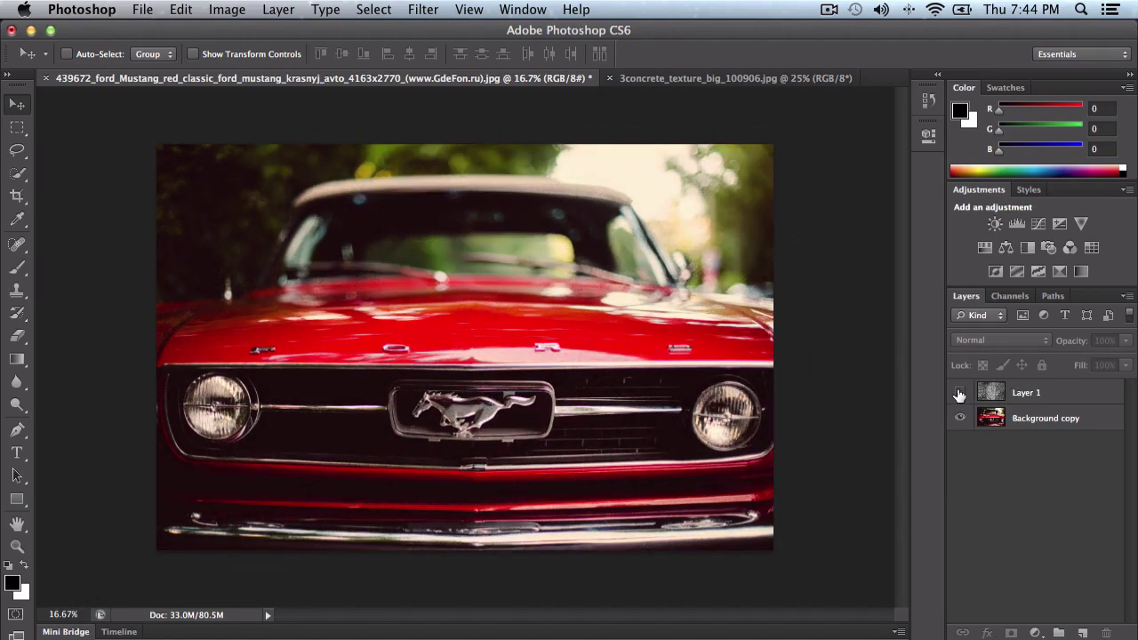
left_click(959, 393)
left_click(960, 392)
left_click(959, 393)
left_click(959, 393)
left_click(959, 393)
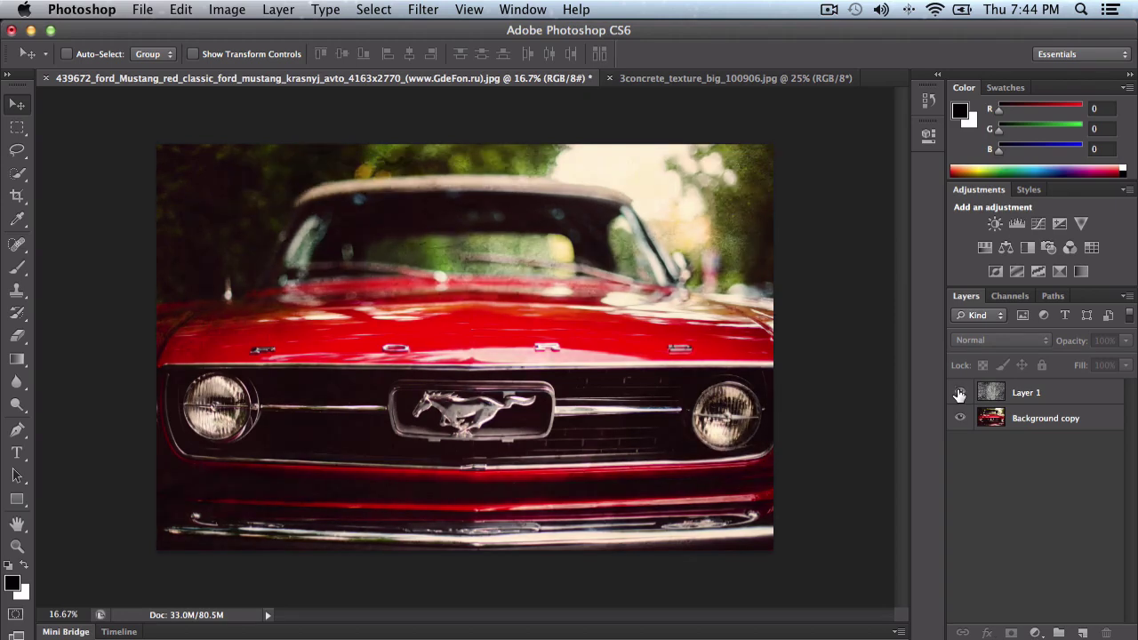
left_click(959, 393)
left_click(959, 393)
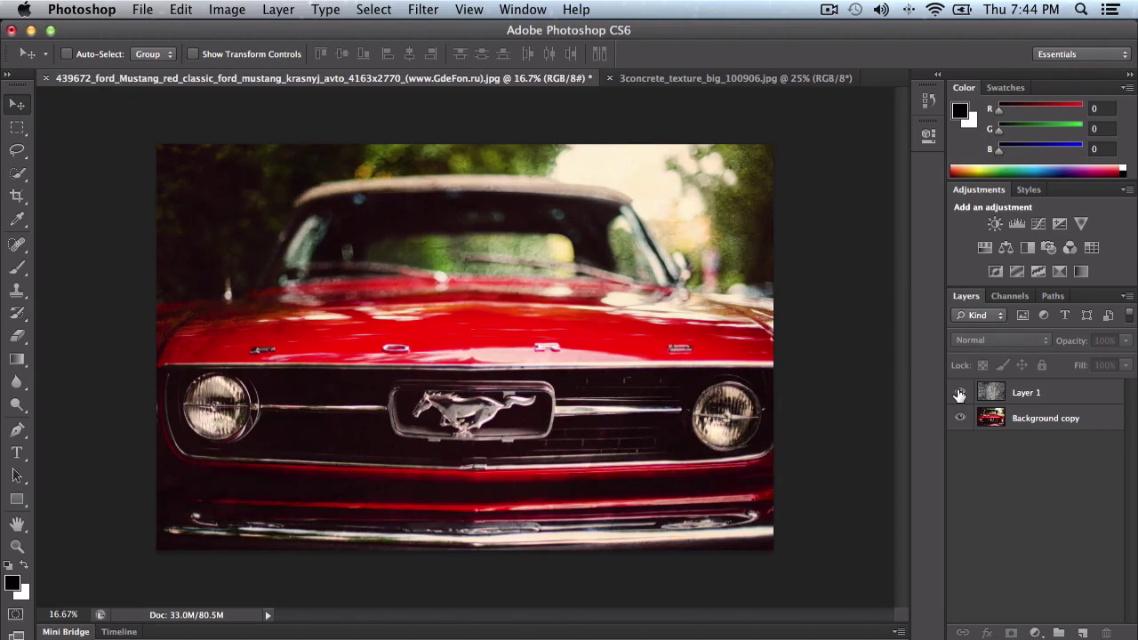